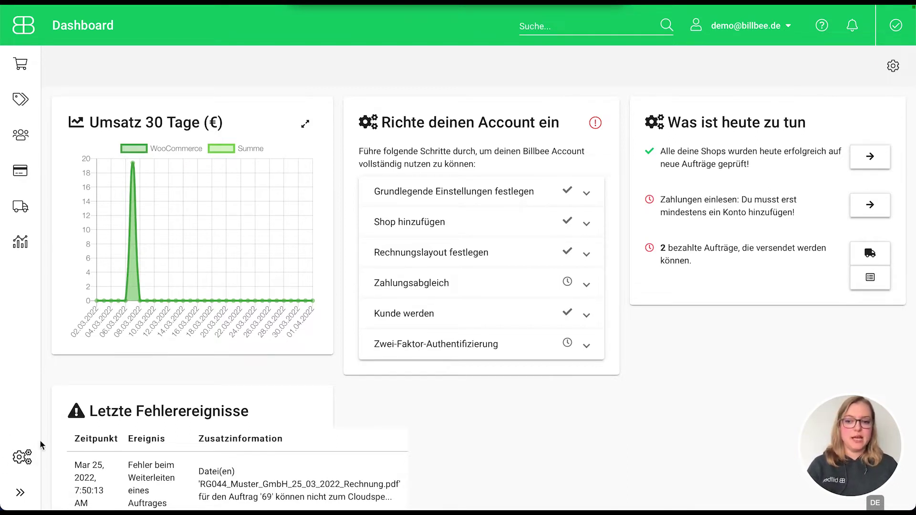
Start adding a new Shopware 6 shop in the Kanäle settings.
left_click(20, 459)
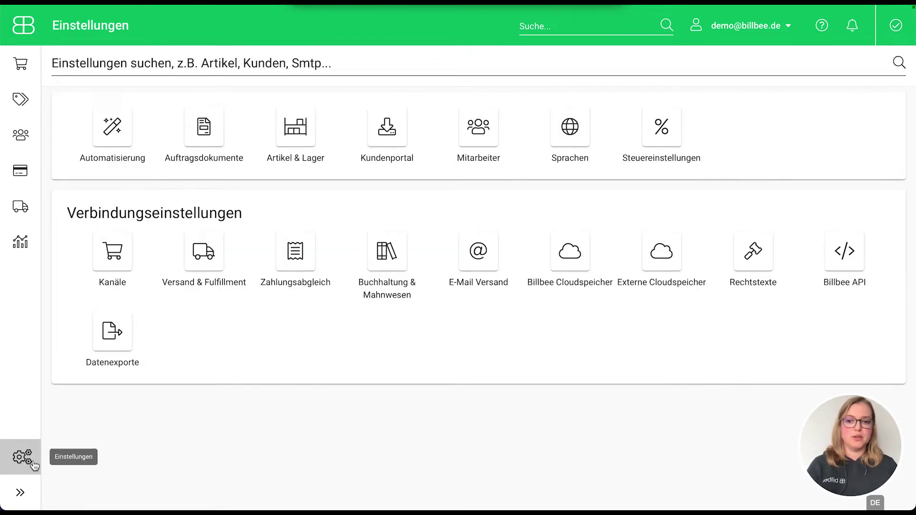
left_click(116, 260)
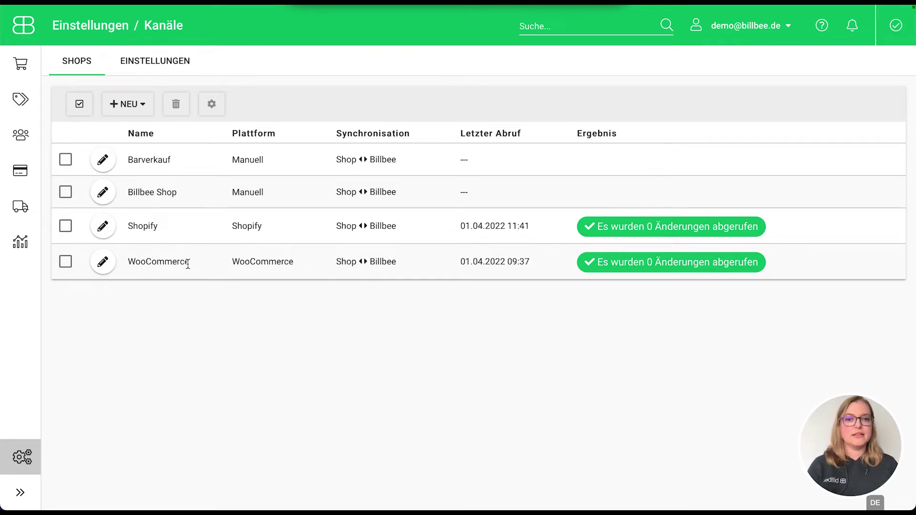
left_click(123, 106)
scroll(196, 191, "down", 1)
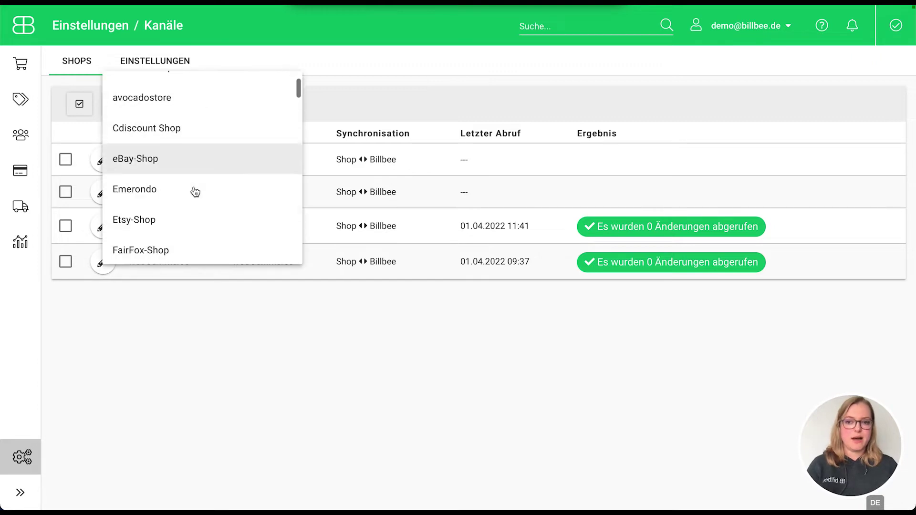
scroll(194, 193, "down", 15)
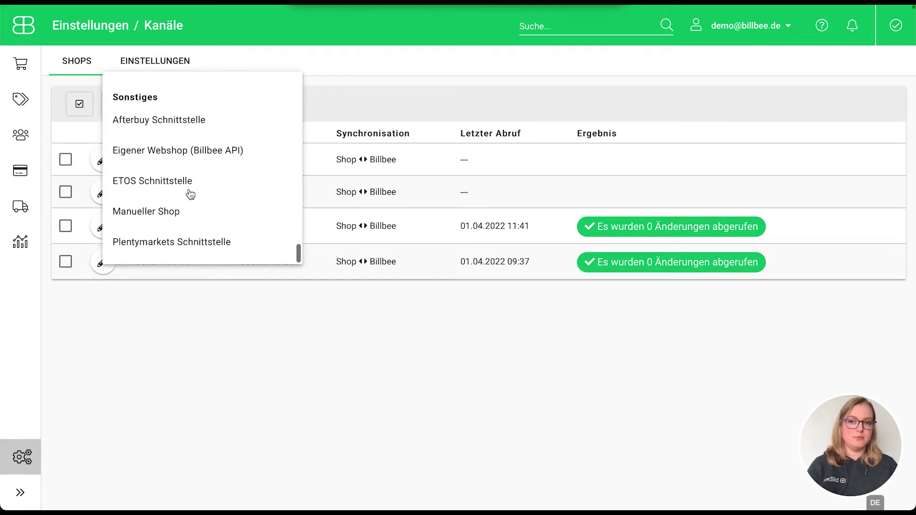
scroll(191, 193, "up", 15)
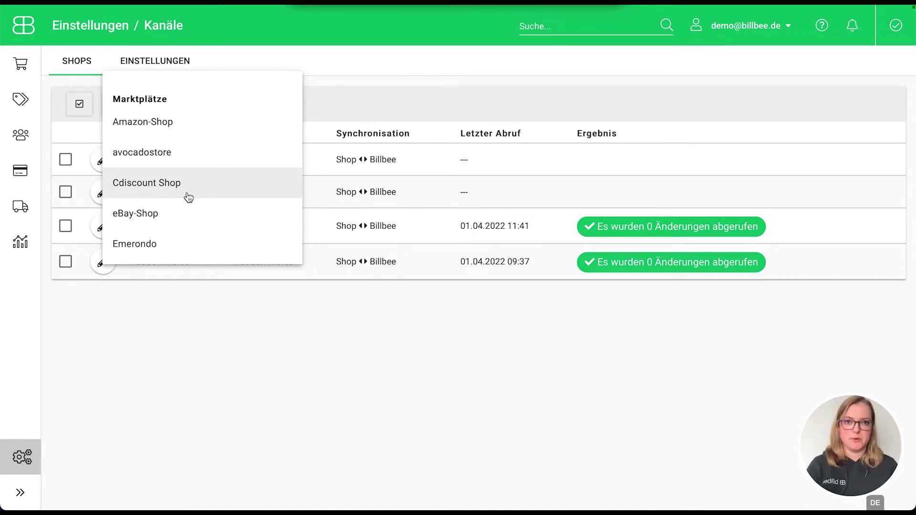
scroll(190, 193, "down", 4)
scroll(191, 196, "down", 10)
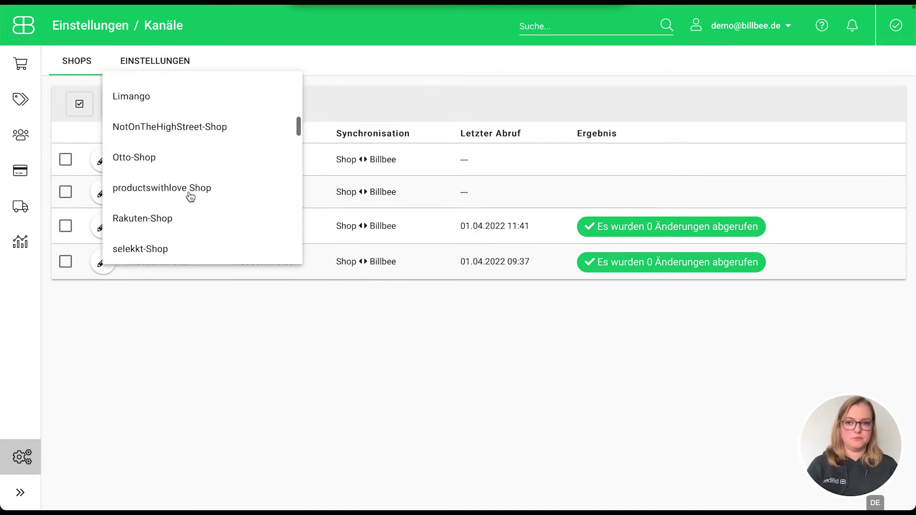
scroll(190, 195, "down", 10)
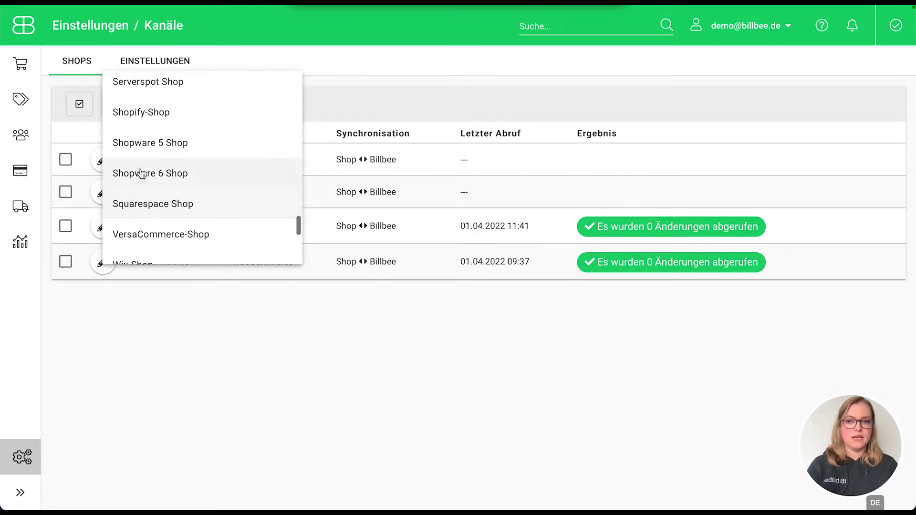
left_click(171, 174)
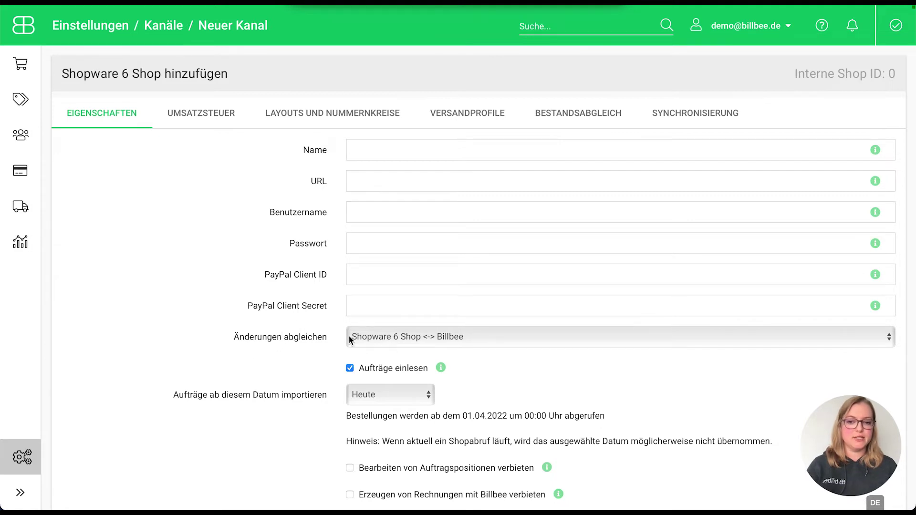
Review the options for synchronising changes and for the order import start date, keeping Shopware 6 Shop <-> Billbee and Heute.
left_click(458, 343)
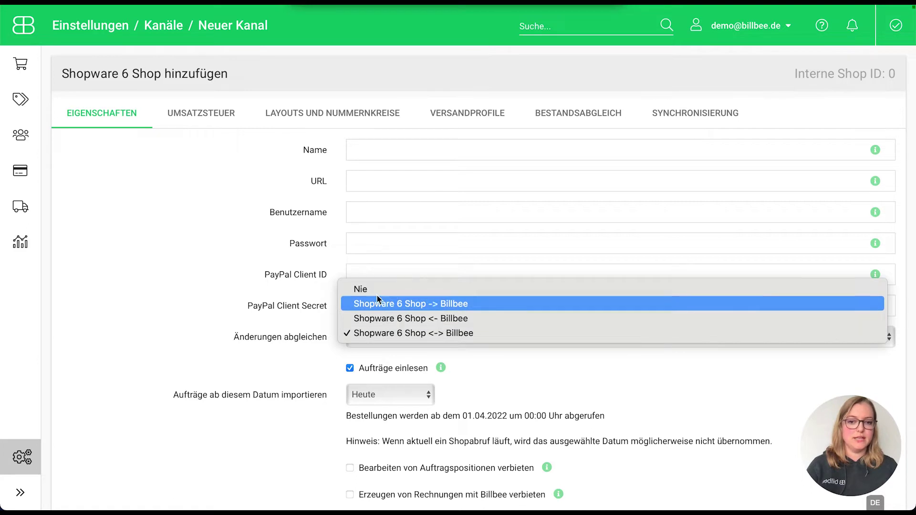
left_click(456, 334)
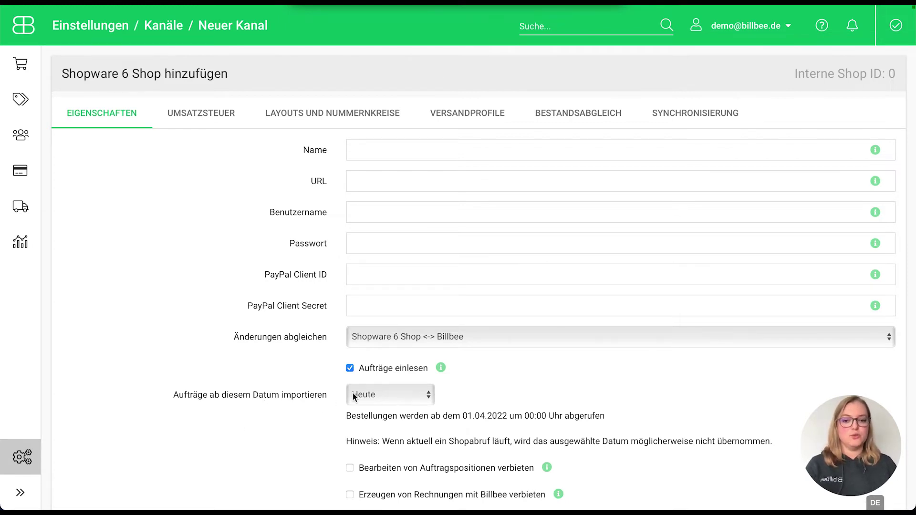
left_click(402, 393)
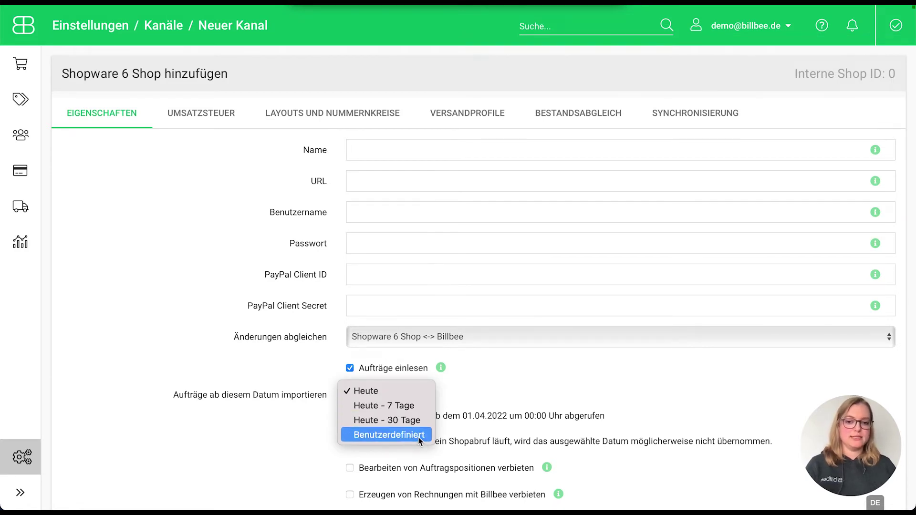
left_click(497, 413)
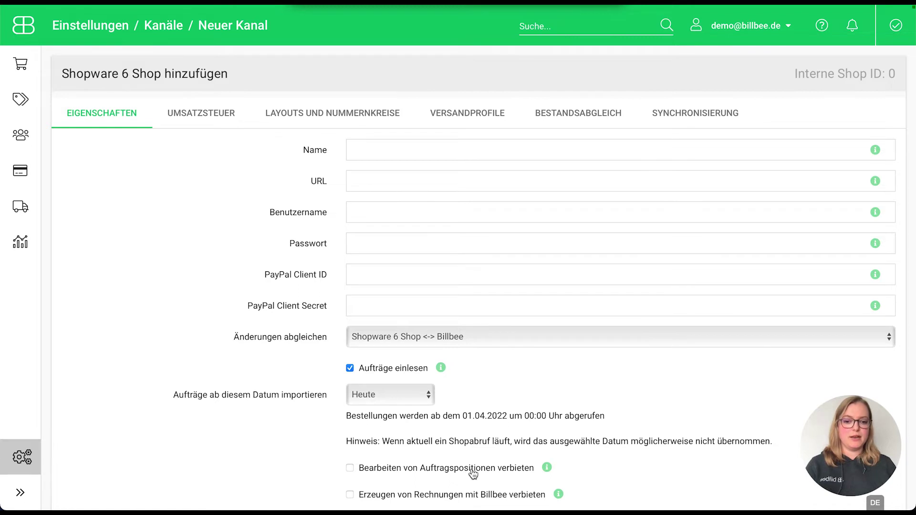
Examine the remaining shop properties, including the order and invoice restrictions and the SMTP Server choices.
scroll(471, 473, "down", 2)
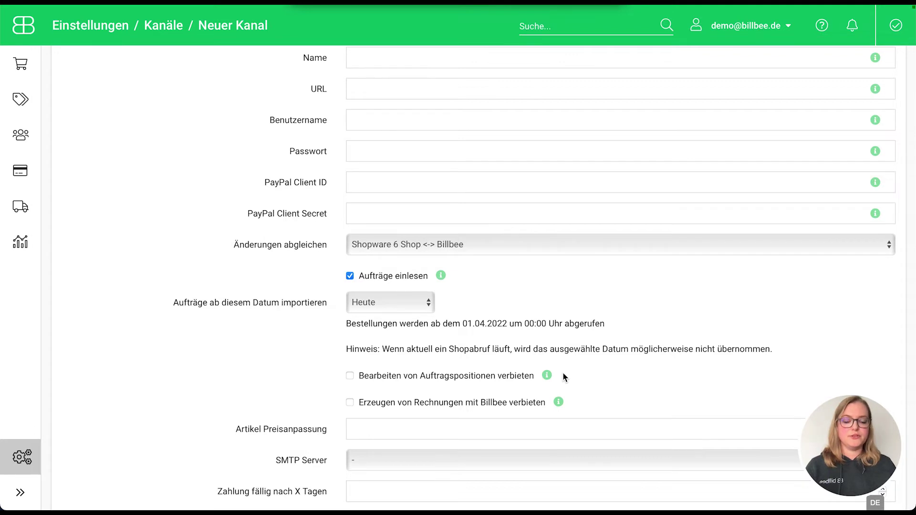
scroll(563, 372, "down", 2)
mouse_move(576, 350)
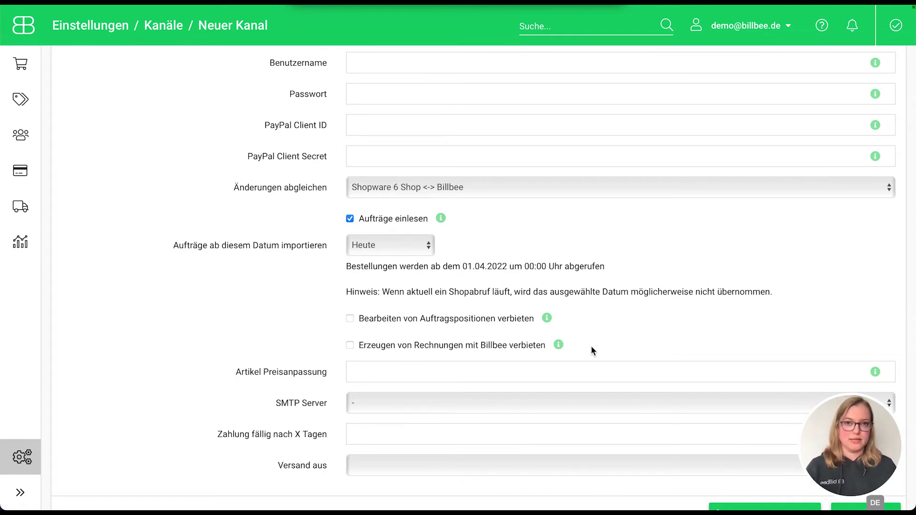
scroll(591, 345, "down", 2)
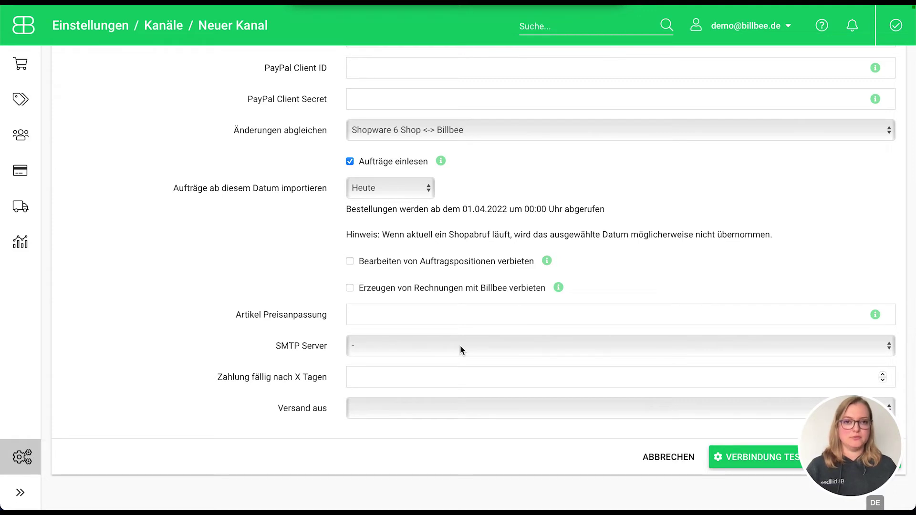
left_click(446, 346)
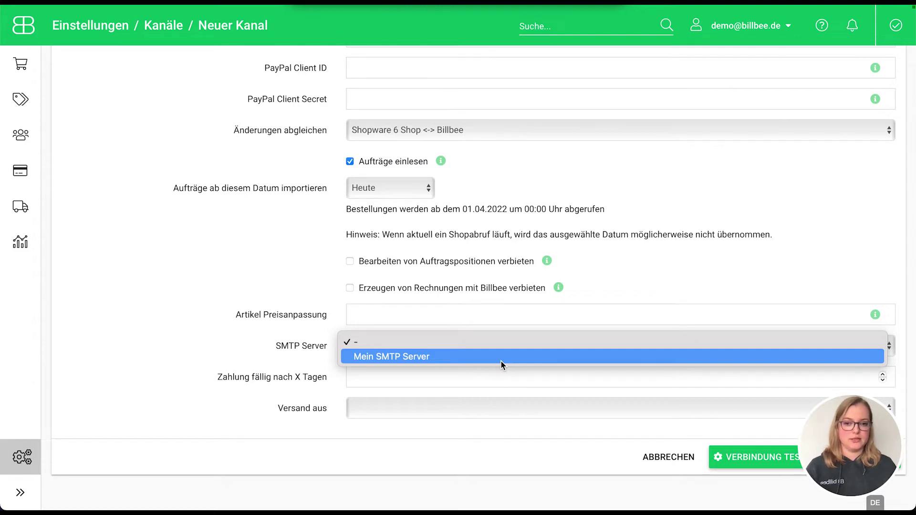
left_click(298, 341)
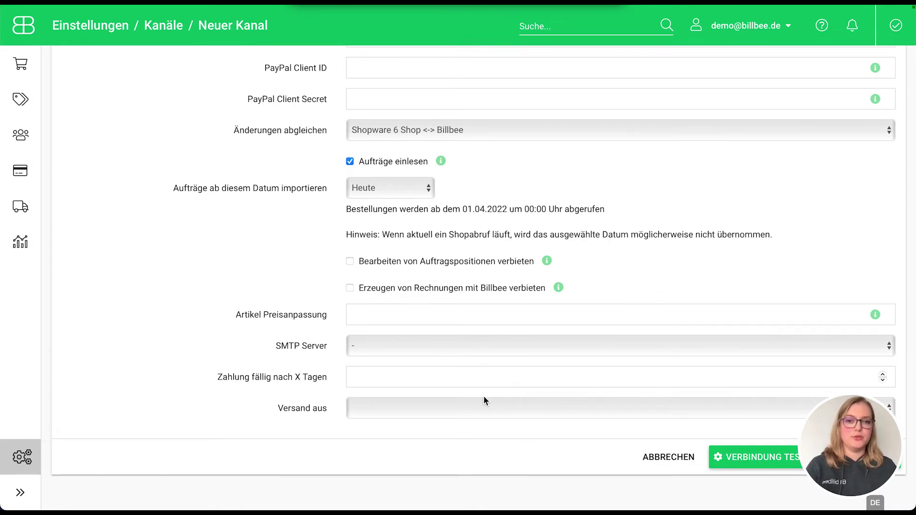
Review the Umsatzsteuer options for tax treatment, the standard tax rate and discount vouchers without changing them.
scroll(483, 398, "up", 5)
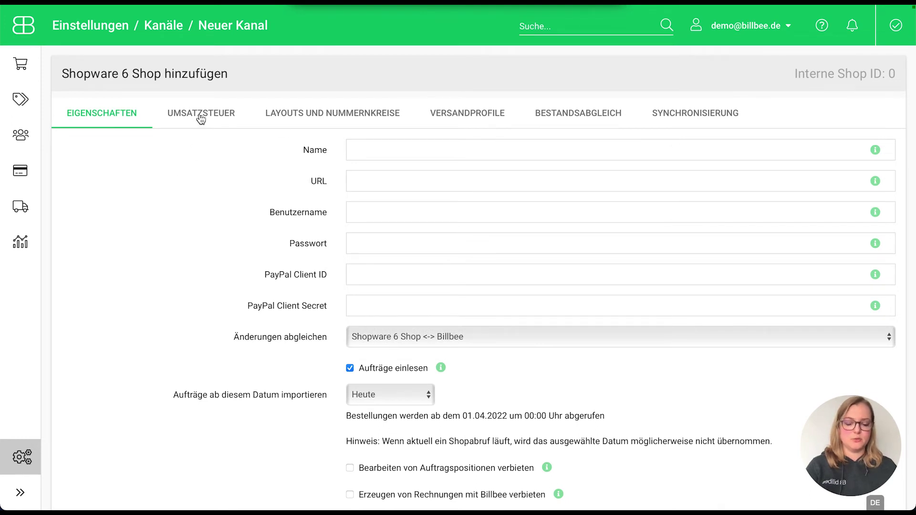
left_click(216, 117)
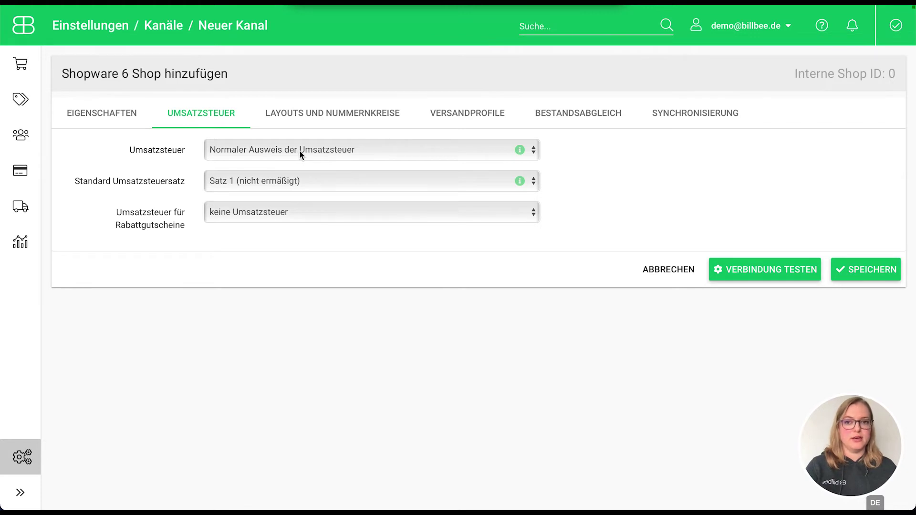
left_click(399, 153)
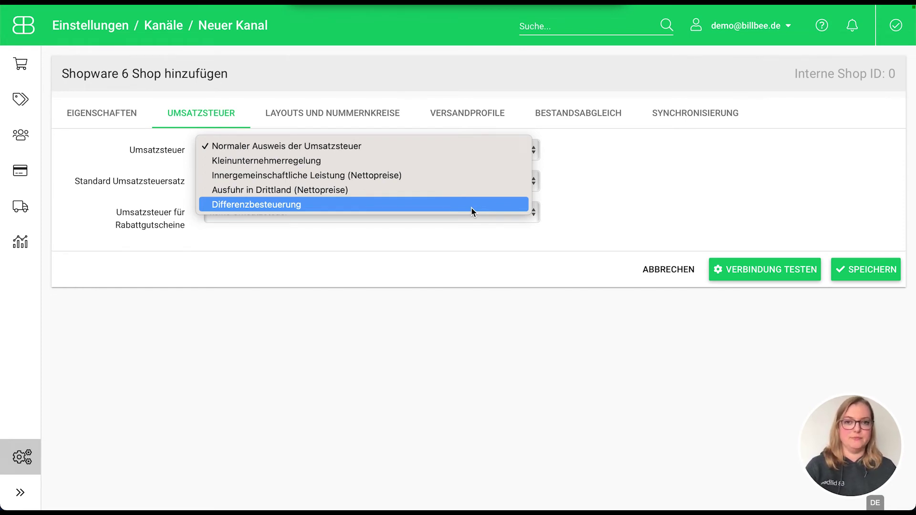
left_click(665, 149)
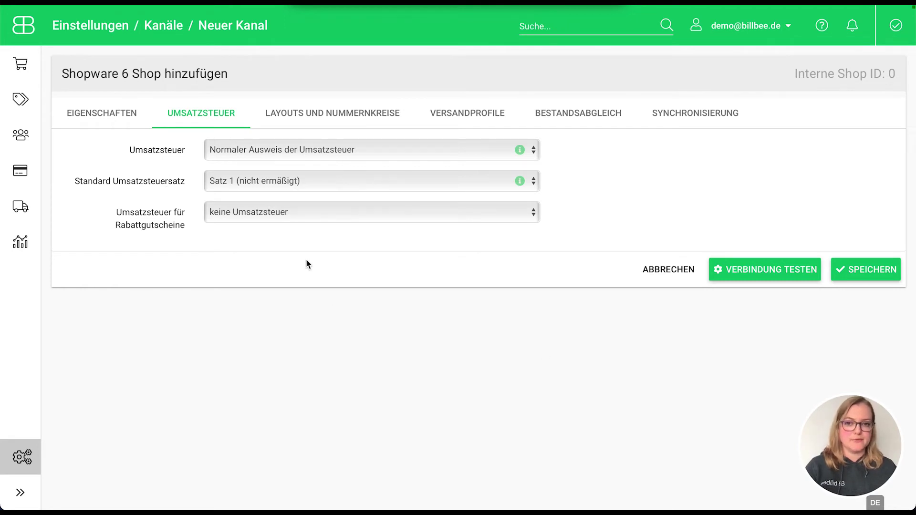
left_click(305, 182)
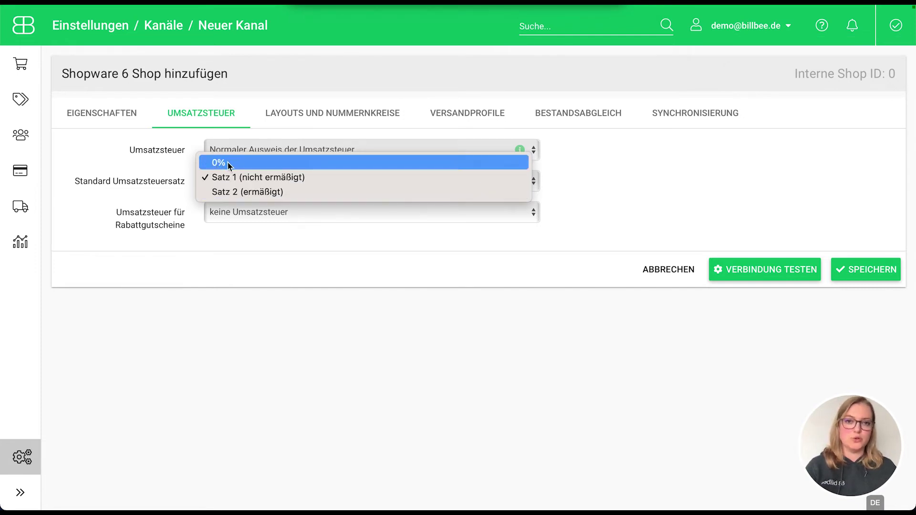
left_click(158, 200)
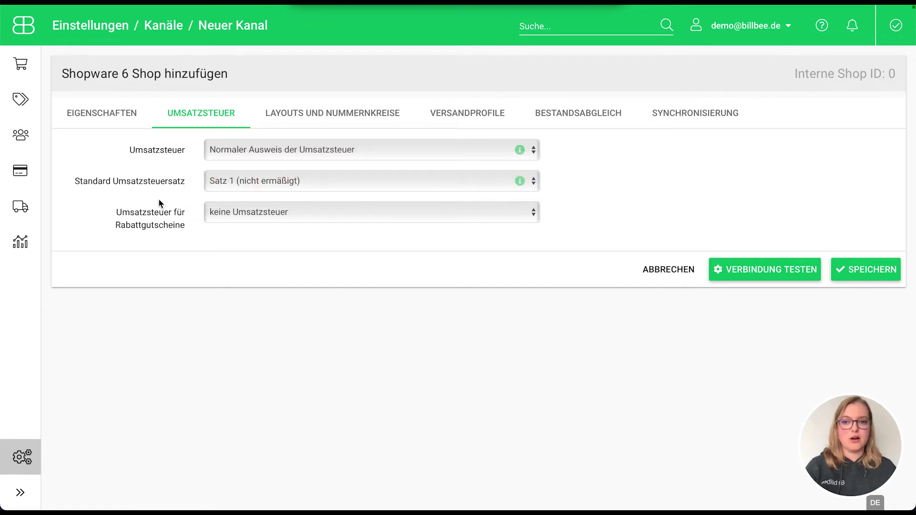
left_click(331, 215)
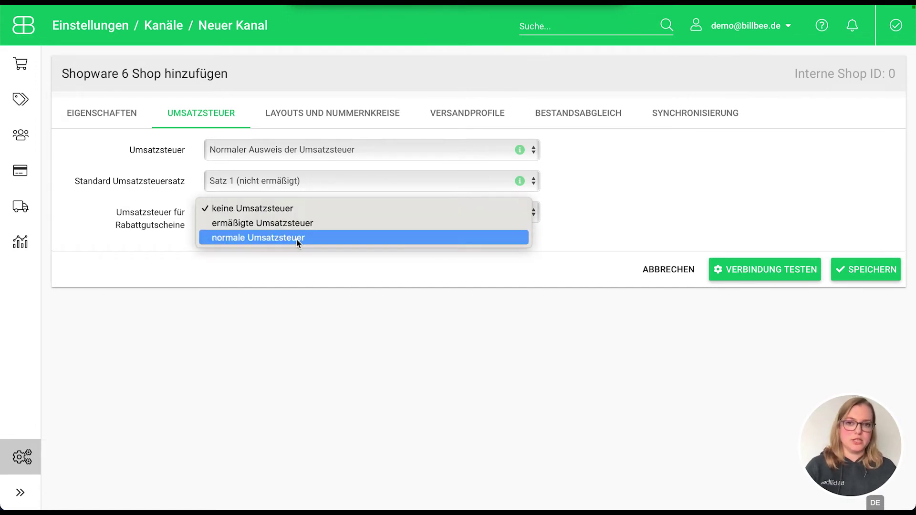
left_click(643, 187)
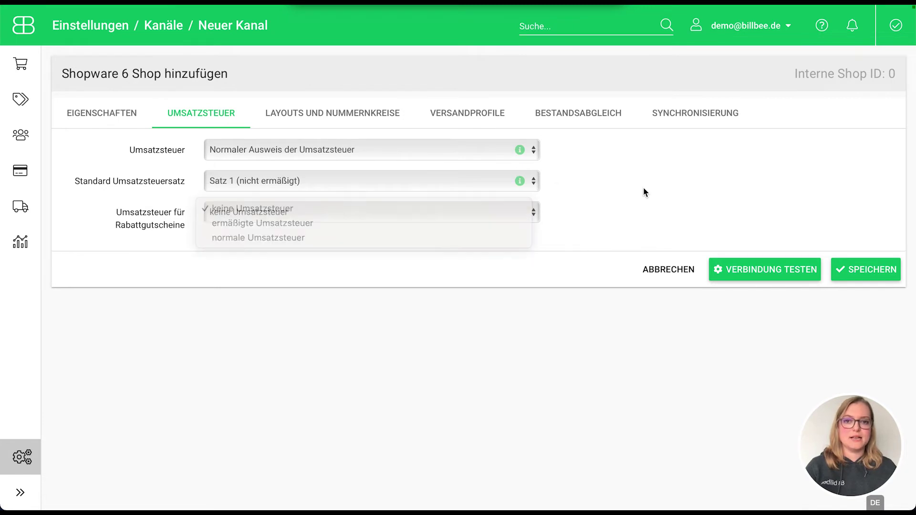
Review the shop's layout and number range settings, including the available layouts for Layout Rechnung.
left_click(347, 114)
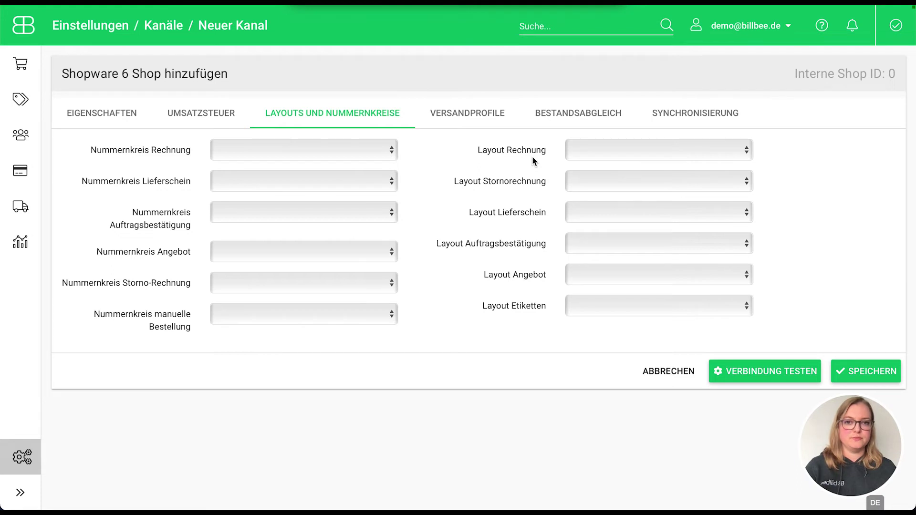
left_click(718, 152)
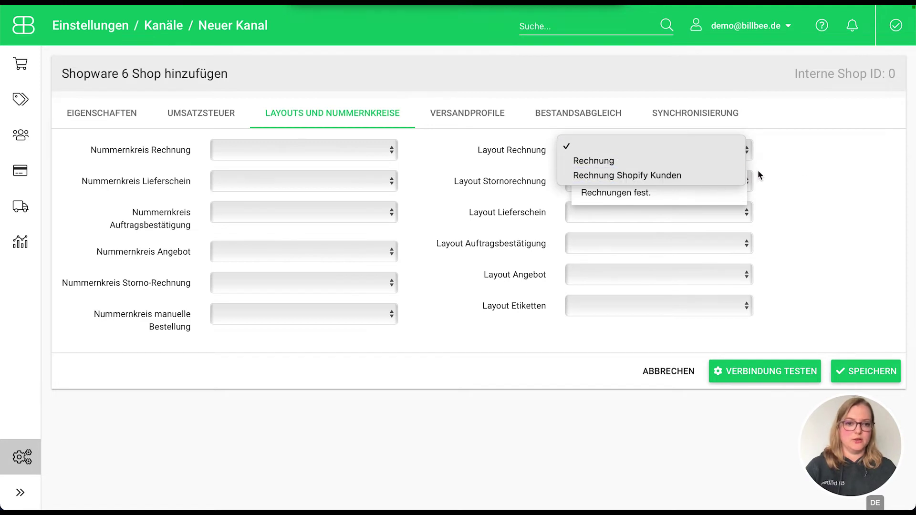
left_click(824, 162)
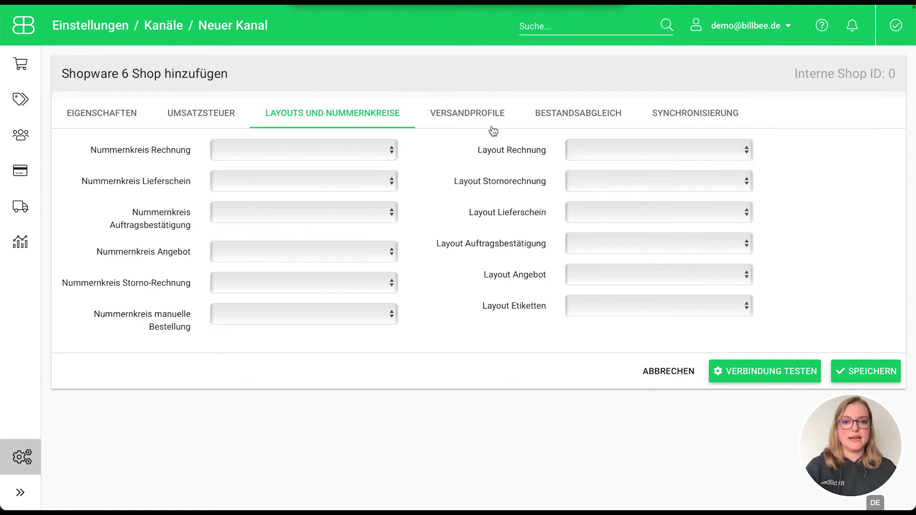
Add an empty shipping profile mapping and view the selectable shipping products for it.
left_click(485, 111)
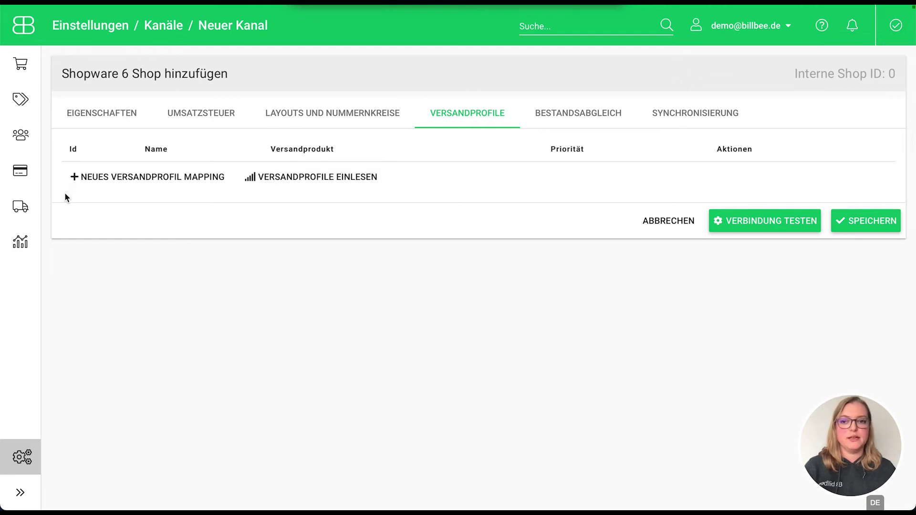
left_click(118, 186)
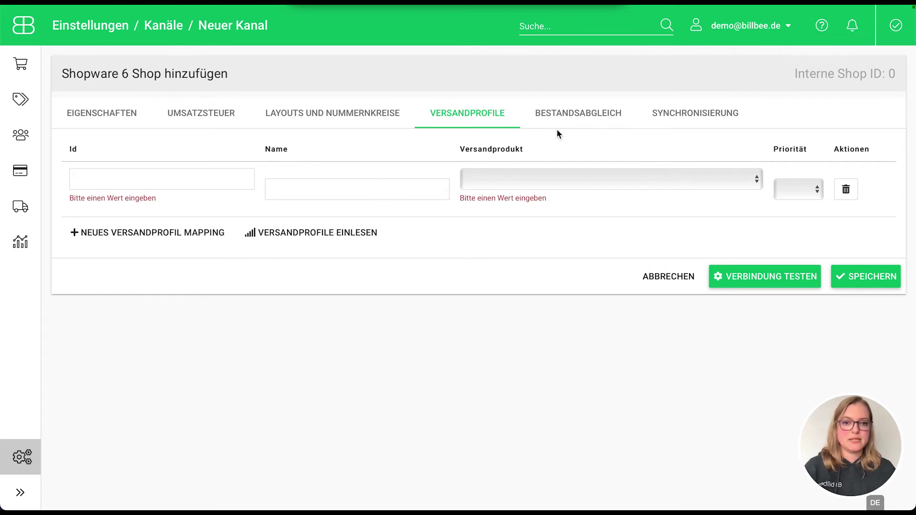
left_click(577, 180)
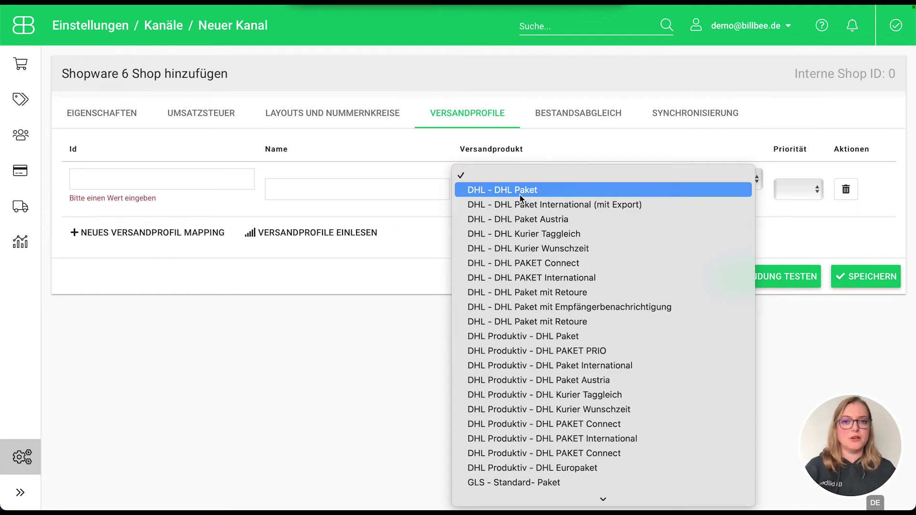
key("Escape")
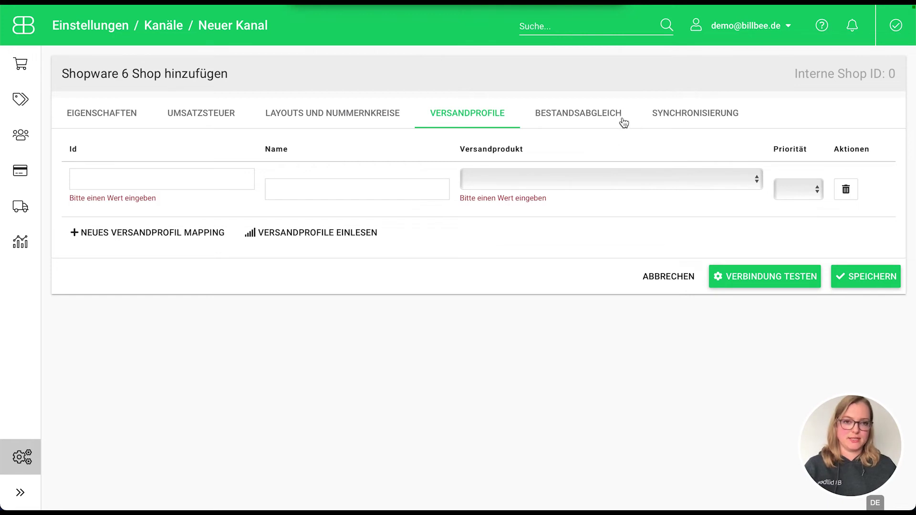
Review the Bestandsabgleich settings and the Lager choices, leaving the warehouse unselected.
left_click(590, 119)
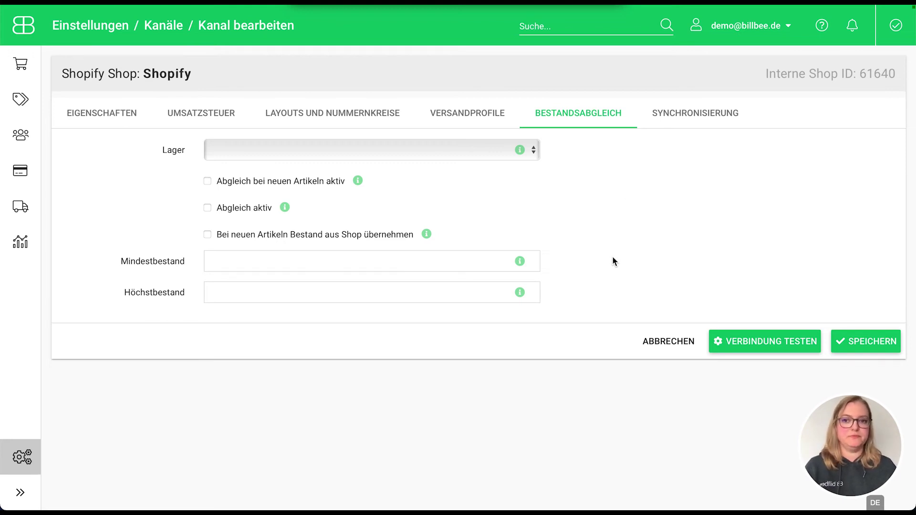
left_click(399, 158)
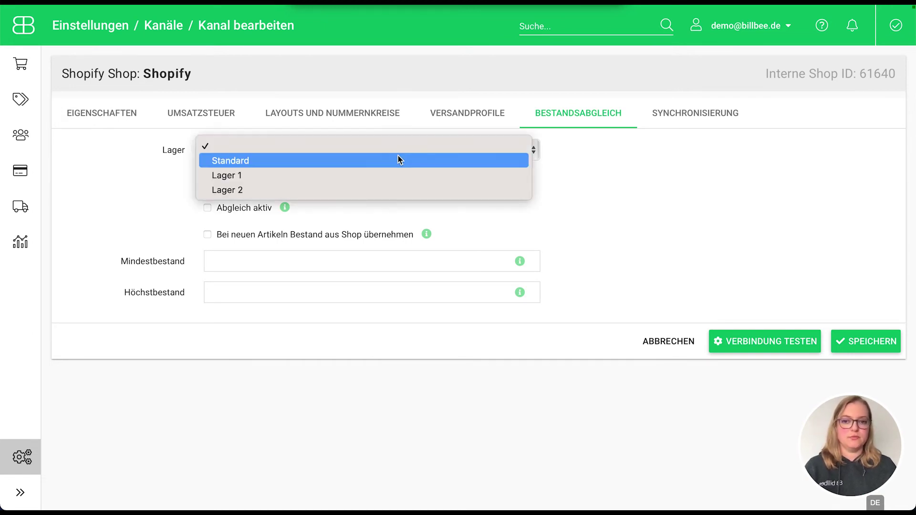
left_click(398, 157)
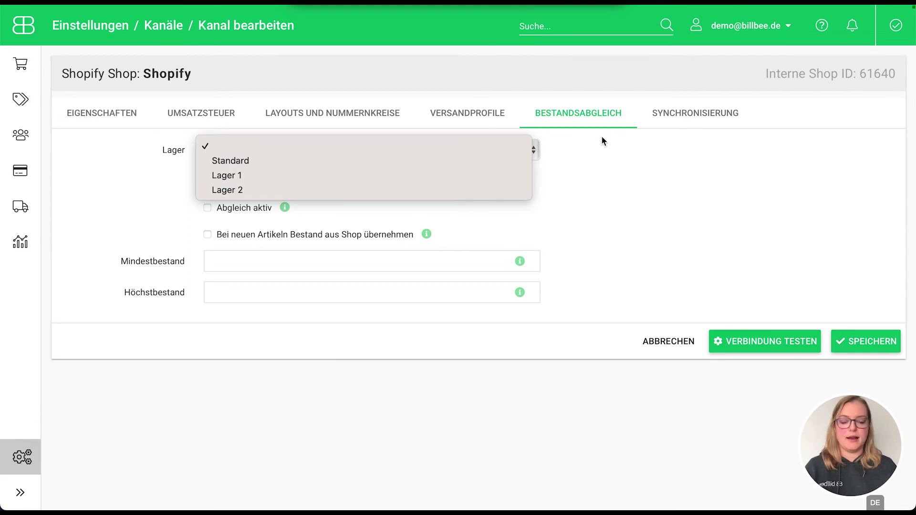
left_click(612, 151)
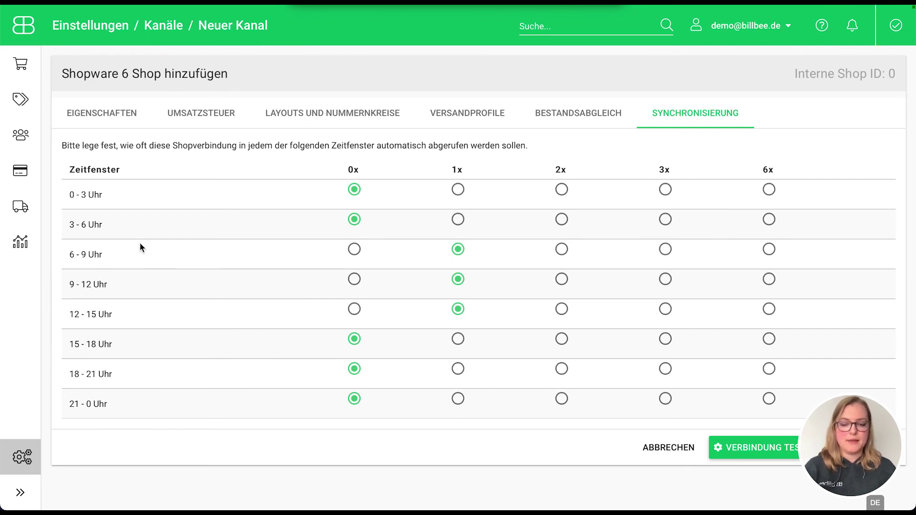
Set the automatic shop retrieval frequency for the 6 - 9 Uhr time window to 6x.
left_click(666, 249)
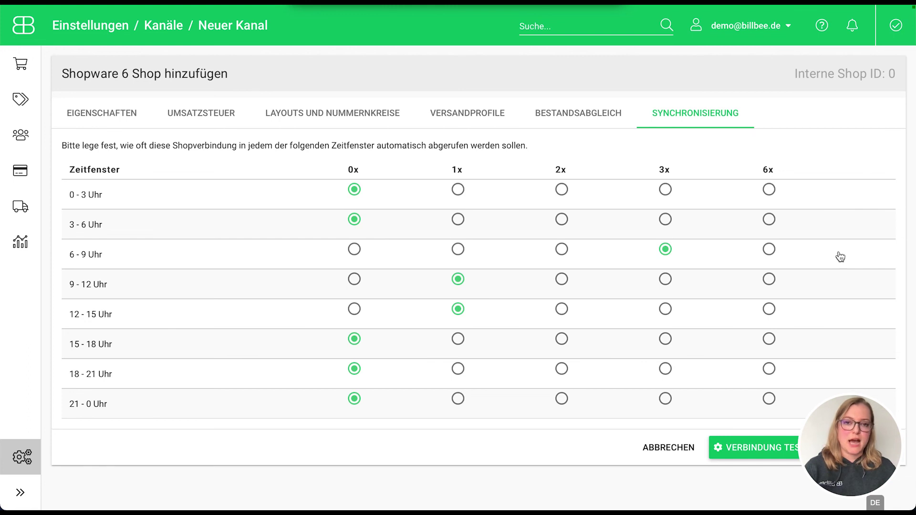
left_click(768, 250)
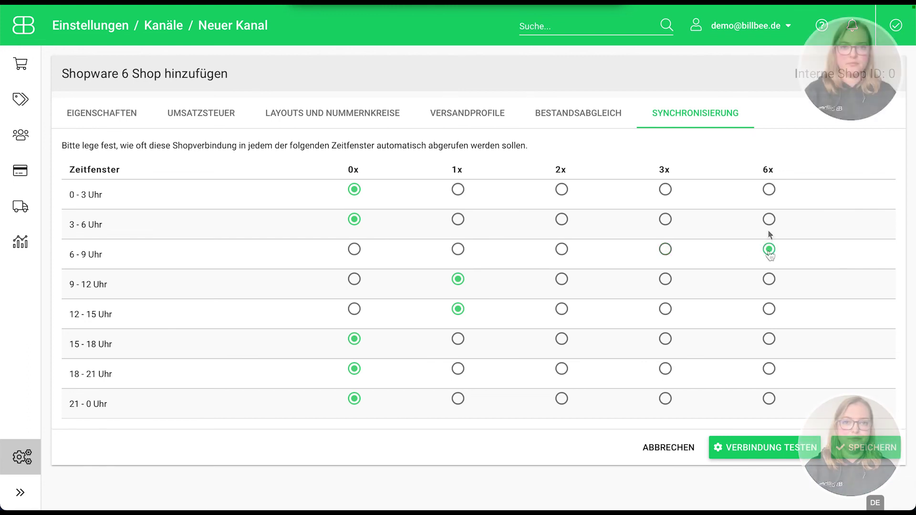